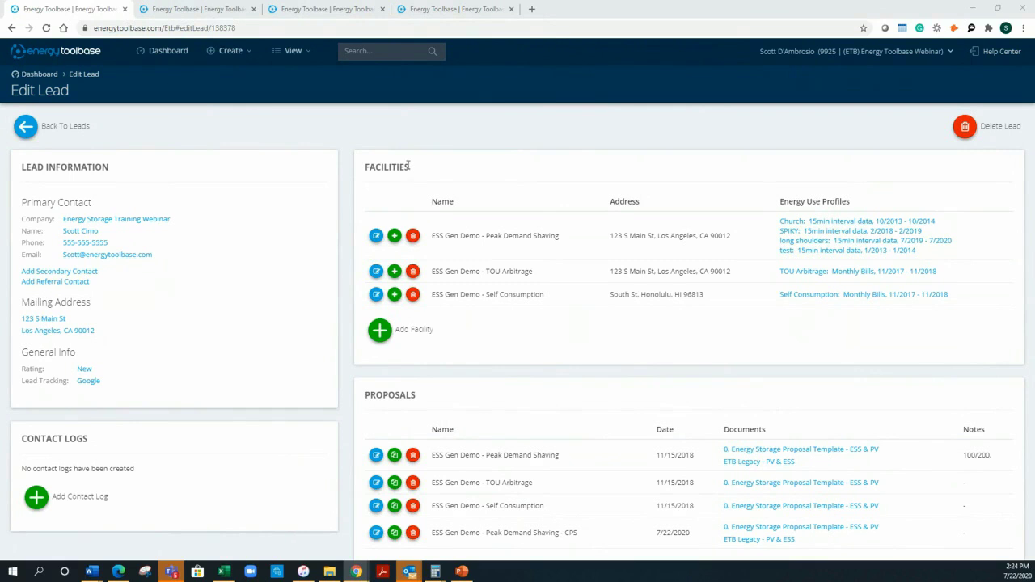
Step: View the data type options for a new Peak Demand Shaving energy use profile and the customer tax rates in the open CPS proposal
drag(412, 168, 364, 174)
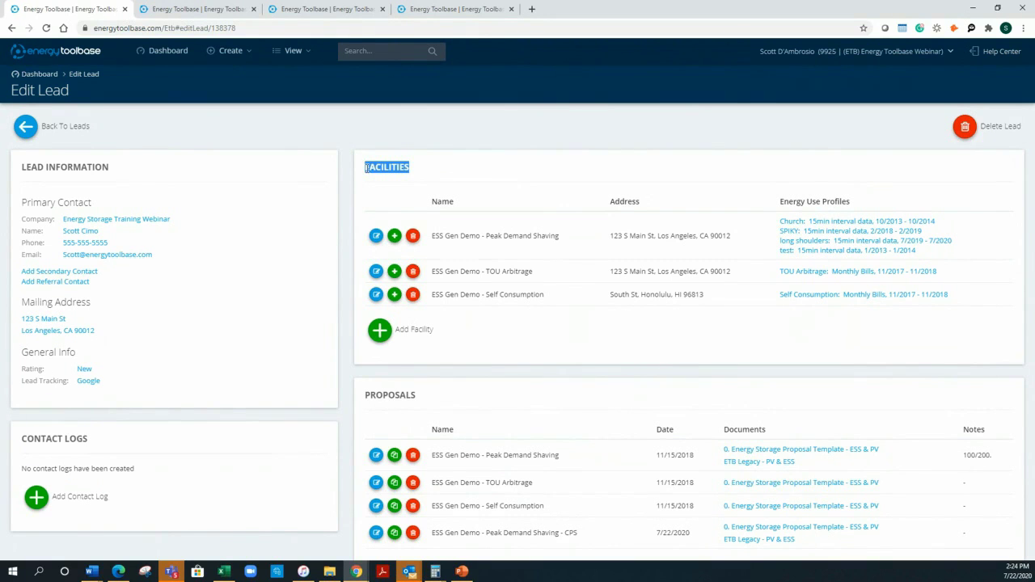
click(394, 236)
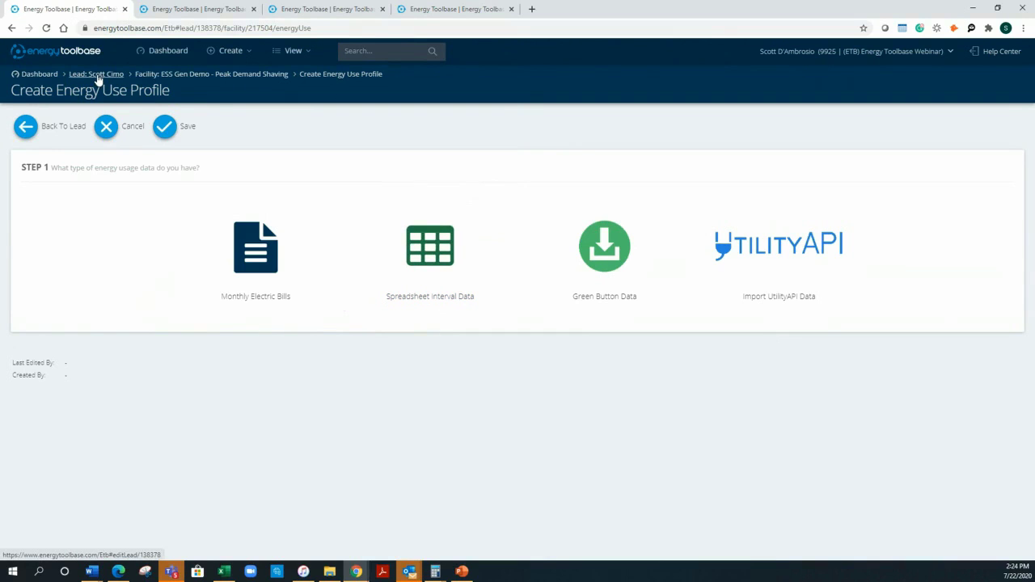
click(170, 10)
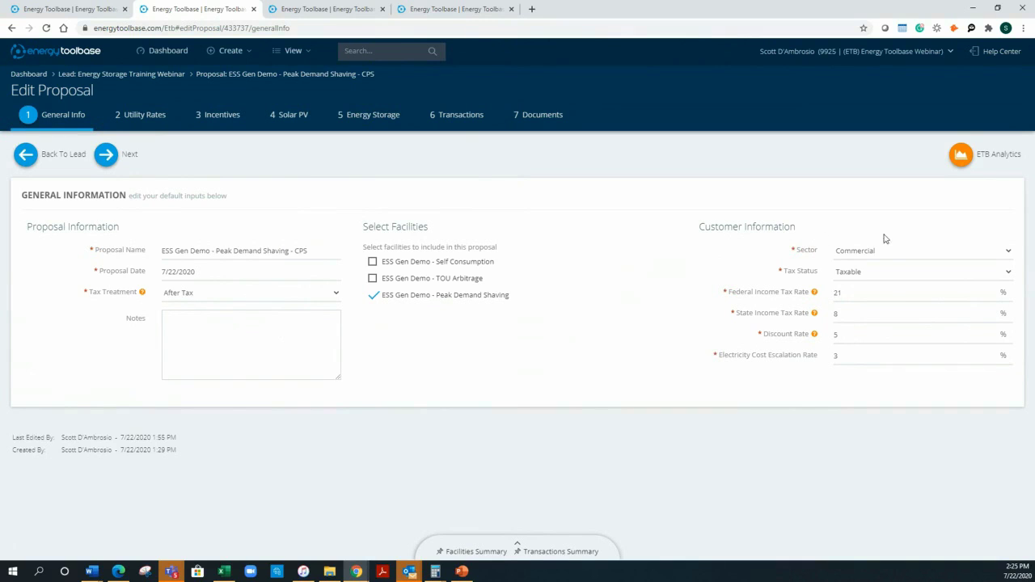
click(869, 291)
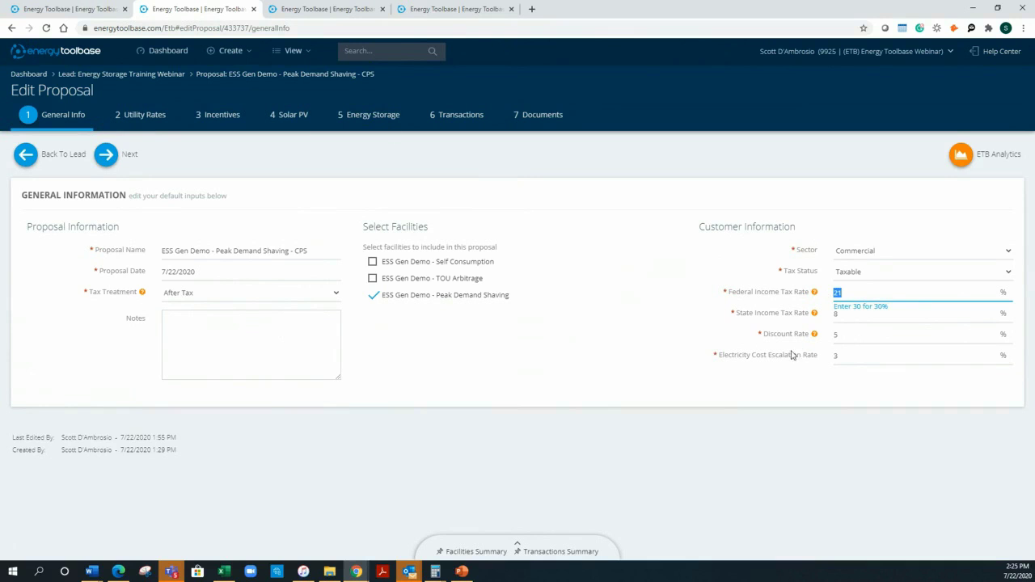
Step: Review the rate schedule names and effective dates available under the proposal's new utility rates for San Diego Gas & Electric
click(147, 118)
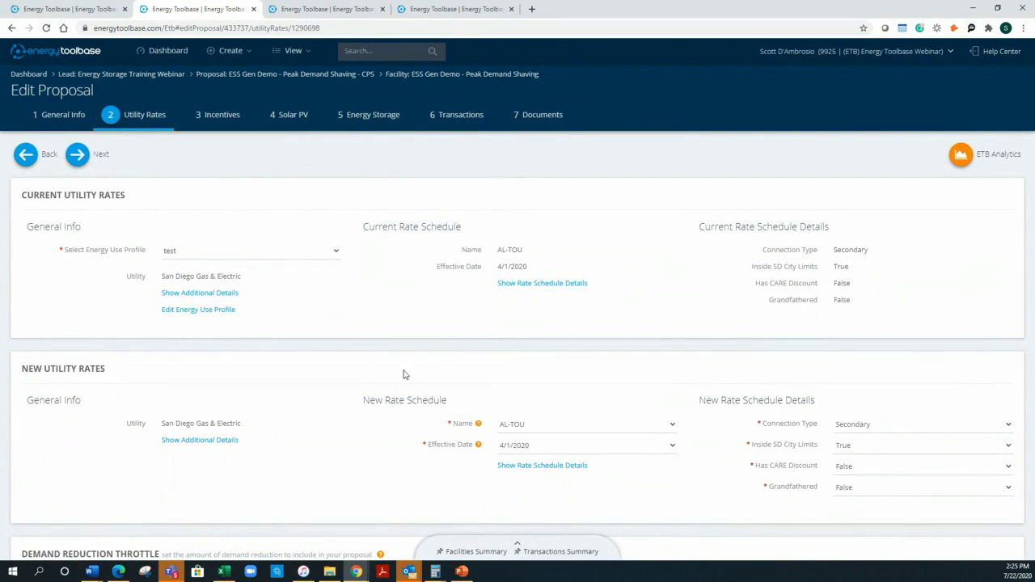
click(571, 422)
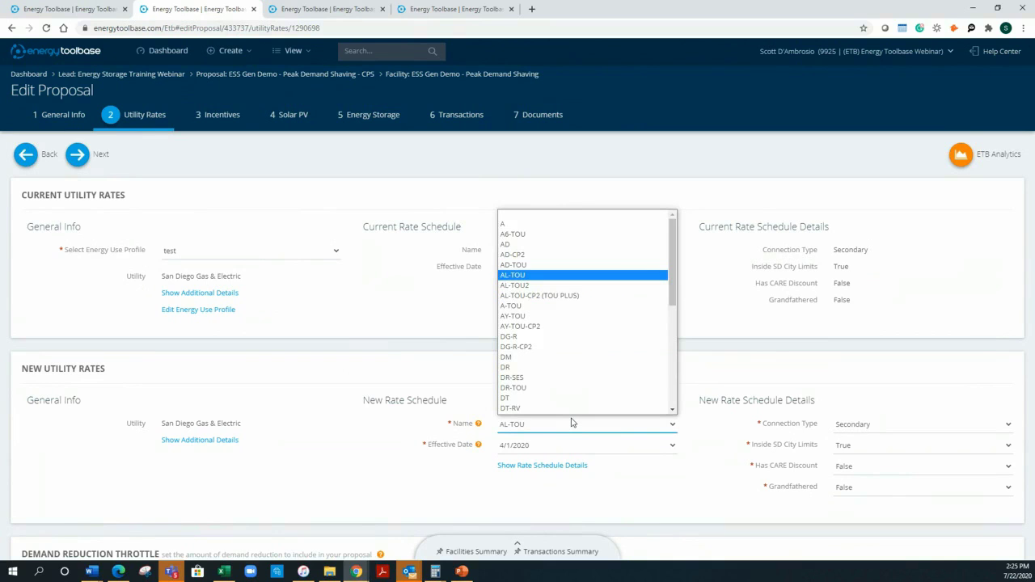
triple_click(261, 423)
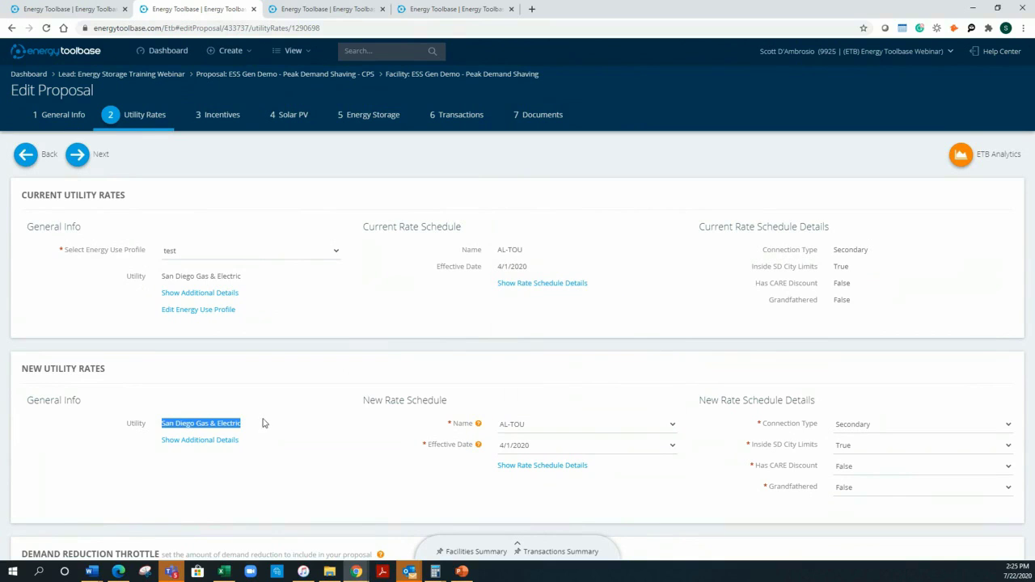
click(555, 448)
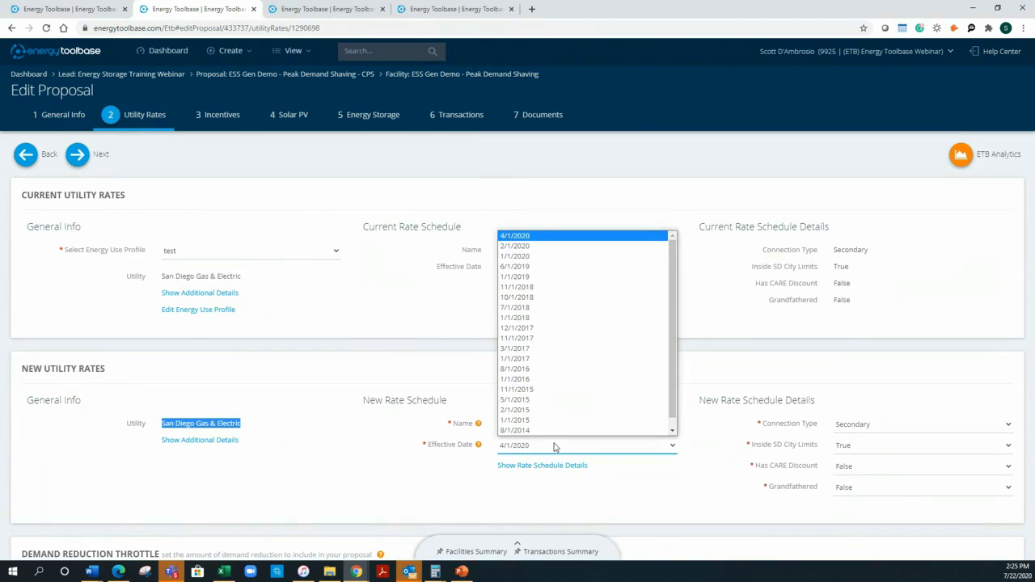
click(351, 397)
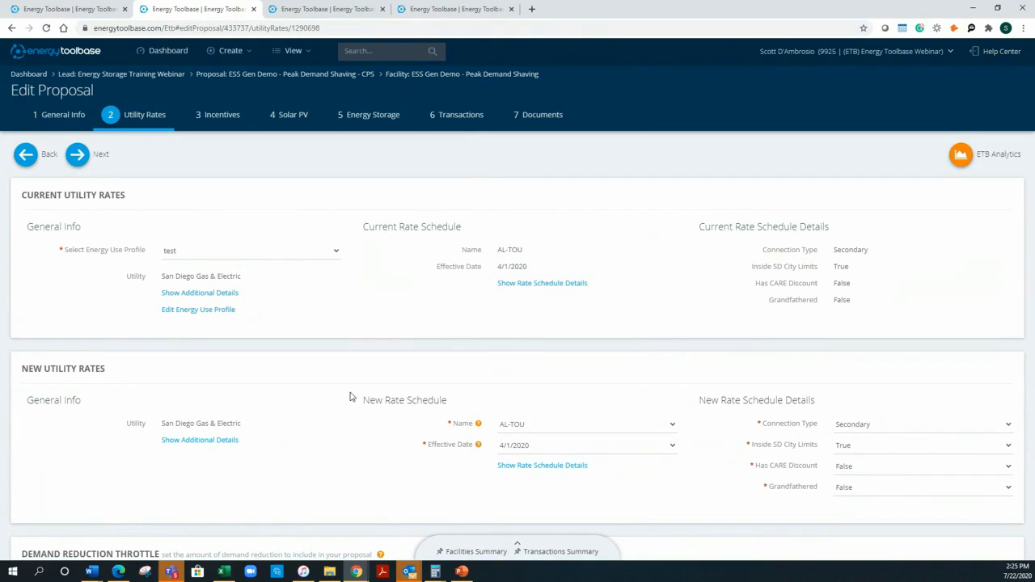
Step: Examine the non-coincidental and on-peak demand charges in the new AL-TOU rate schedule's details, and return to the utility rates
click(517, 464)
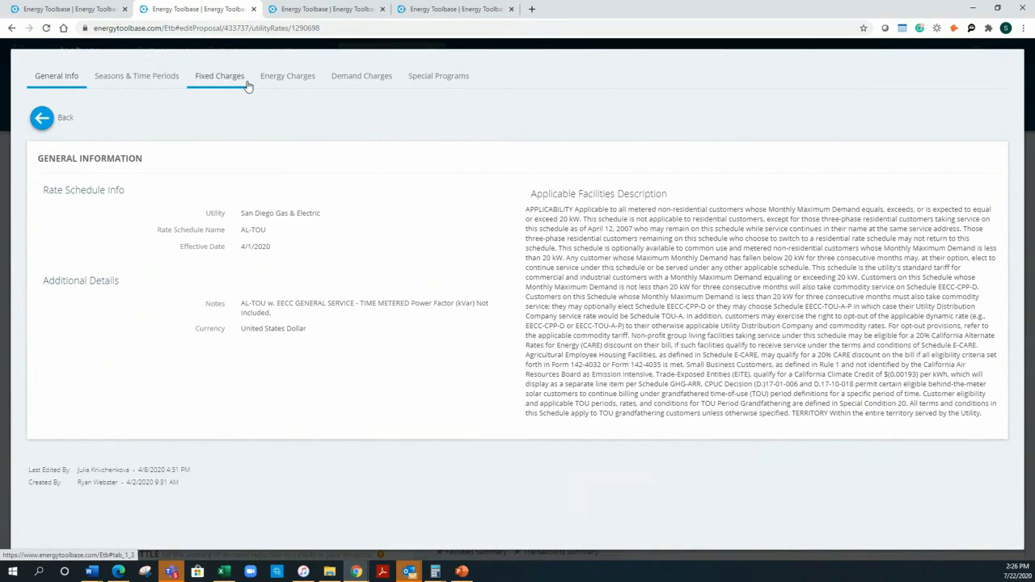
click(353, 78)
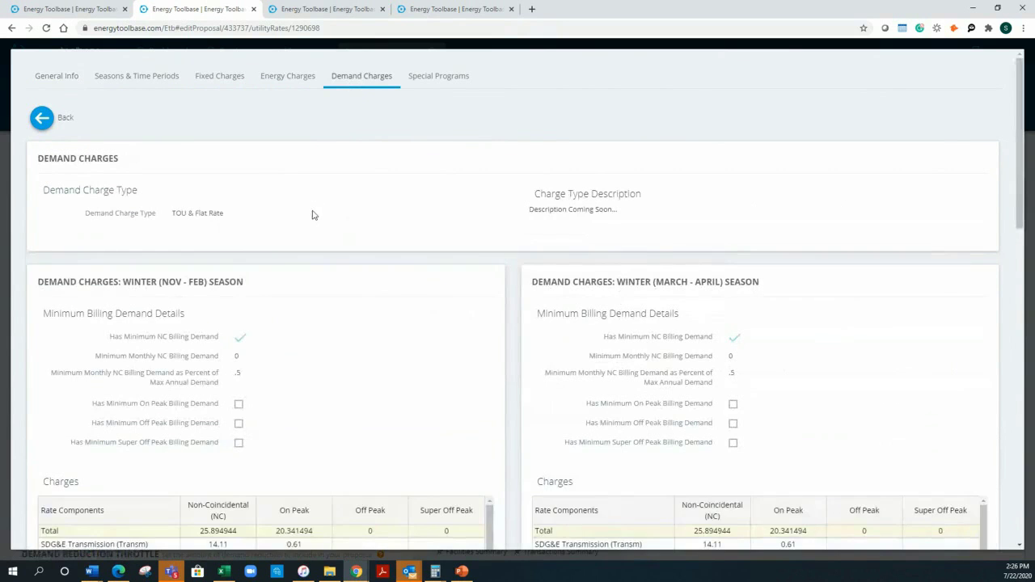
scroll(314, 214, down, 3)
scroll(238, 245, down, 1)
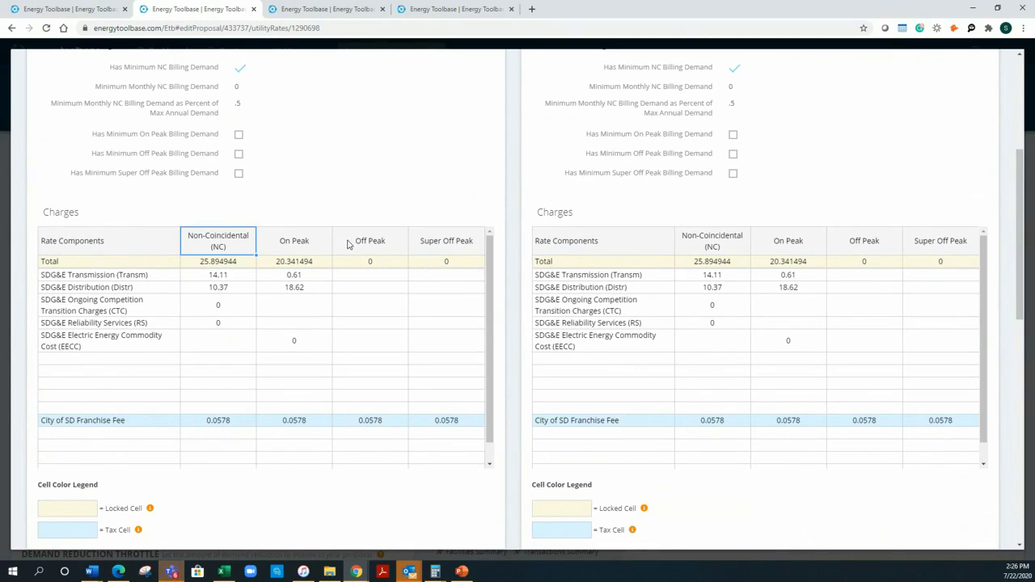
click(314, 244)
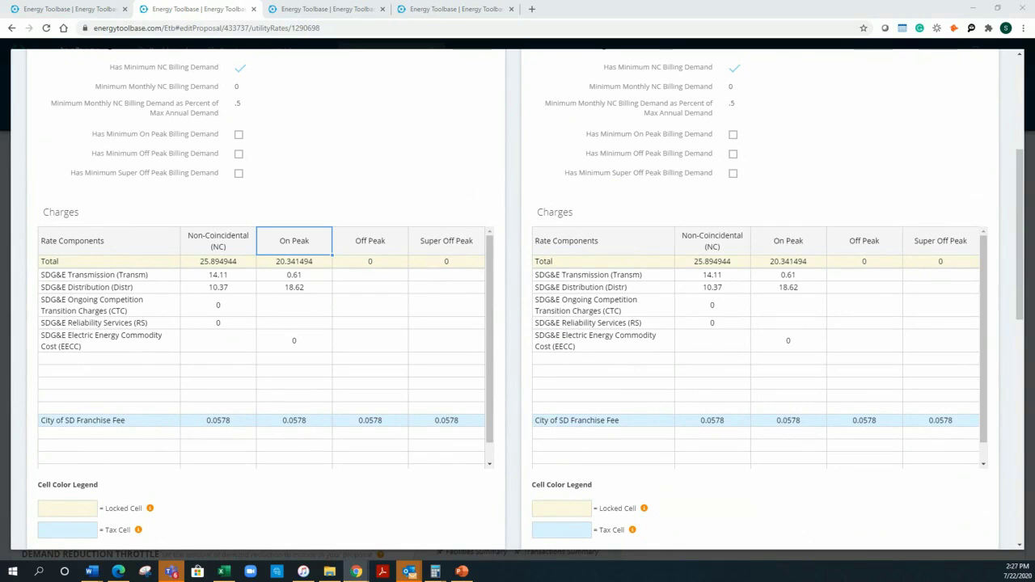
scroll(224, 326, up, 3)
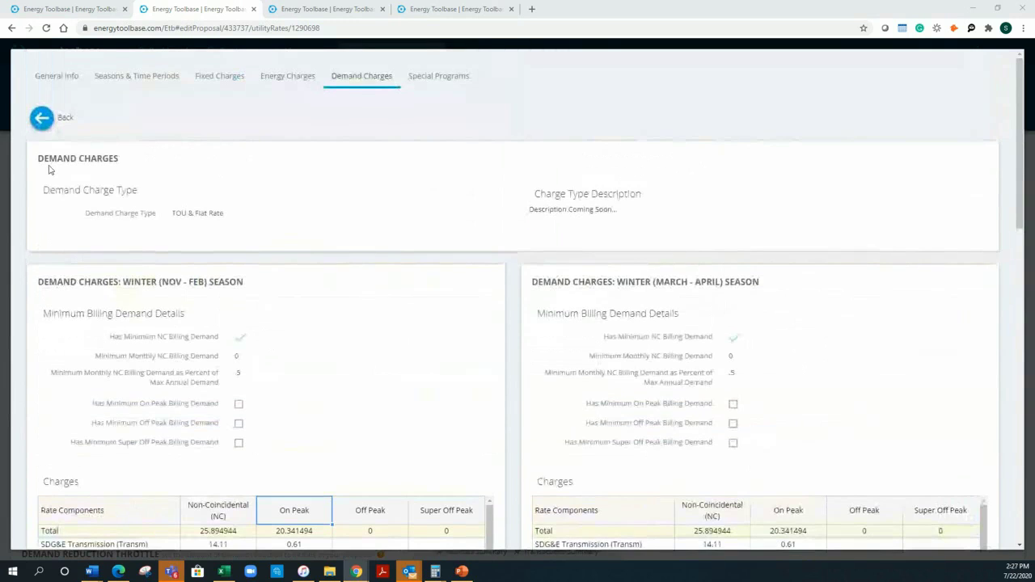
click(64, 118)
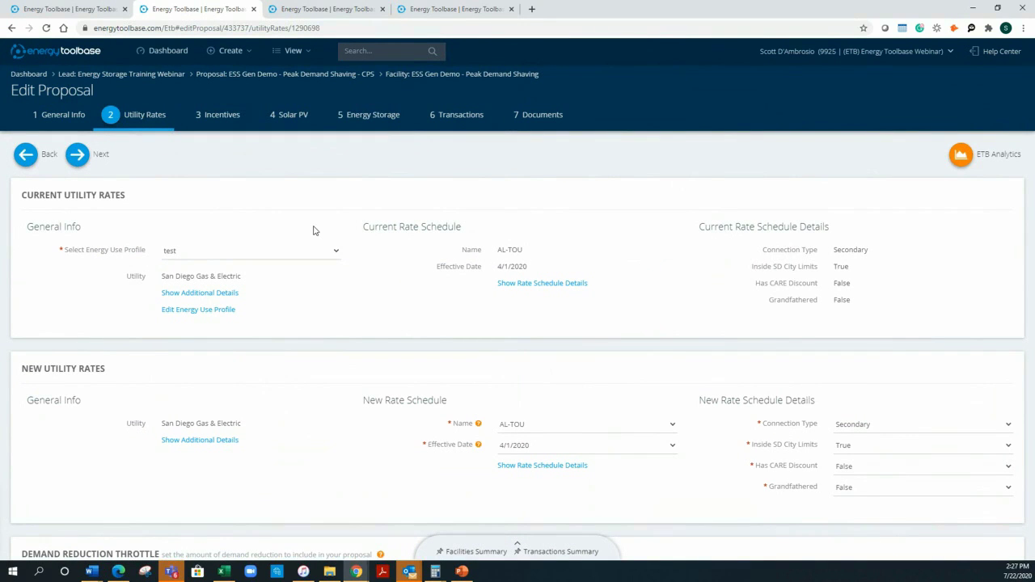
Step: Review the proposal's incentives and look at the solar generation data types offered when replacing PV Array 1, cancelling the replacement
click(238, 115)
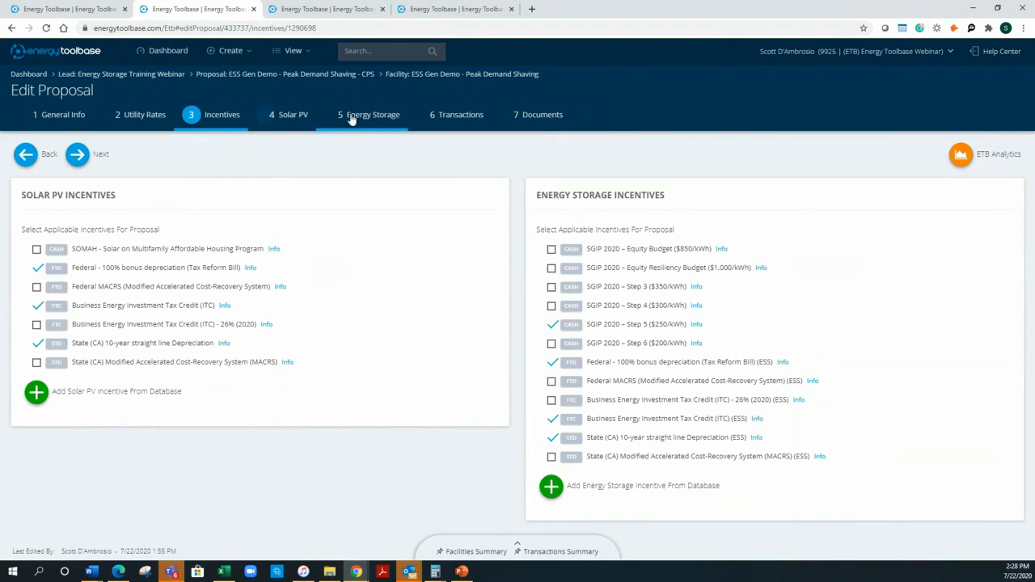
click(286, 116)
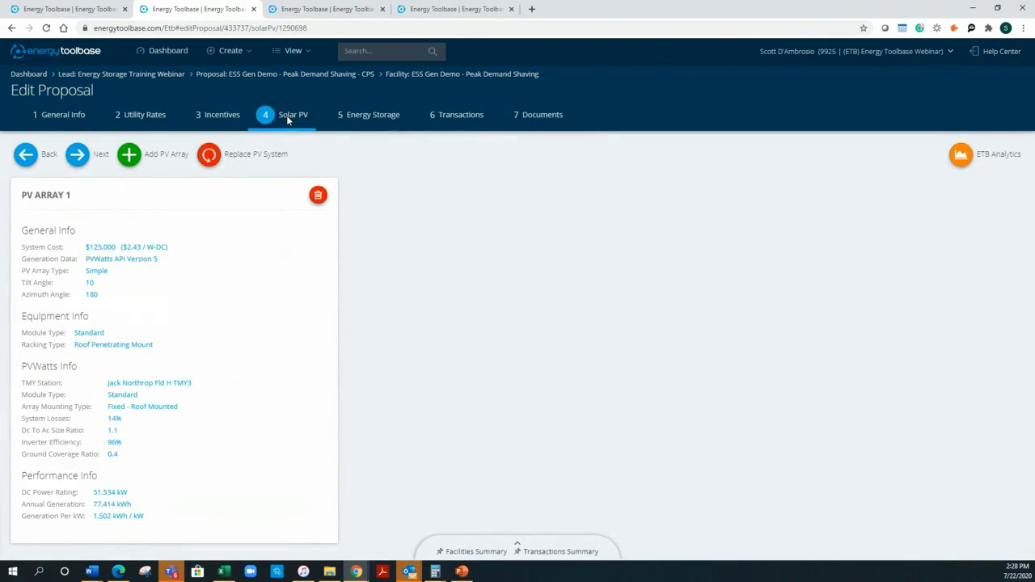
click(317, 195)
click(333, 160)
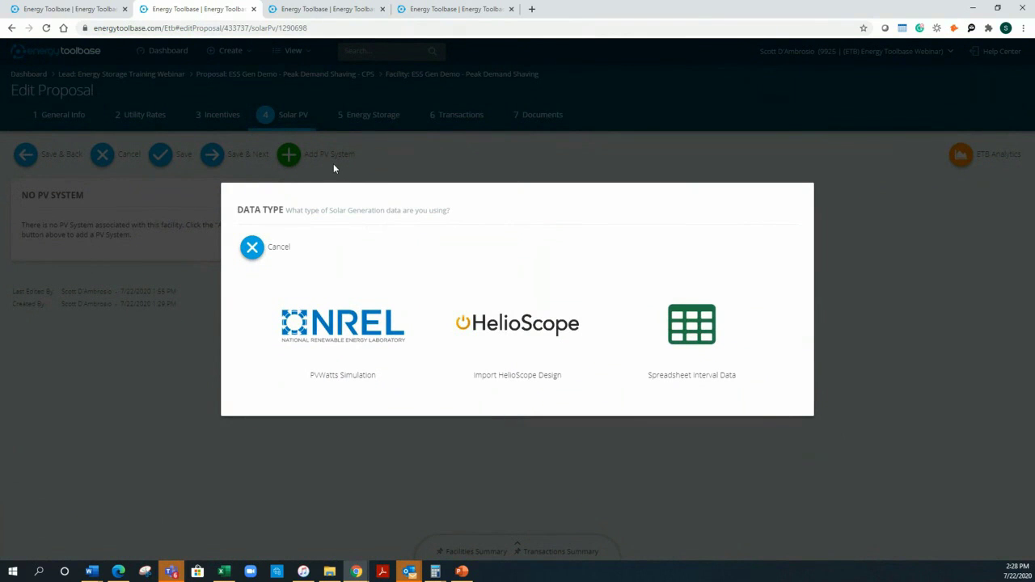
click(282, 263)
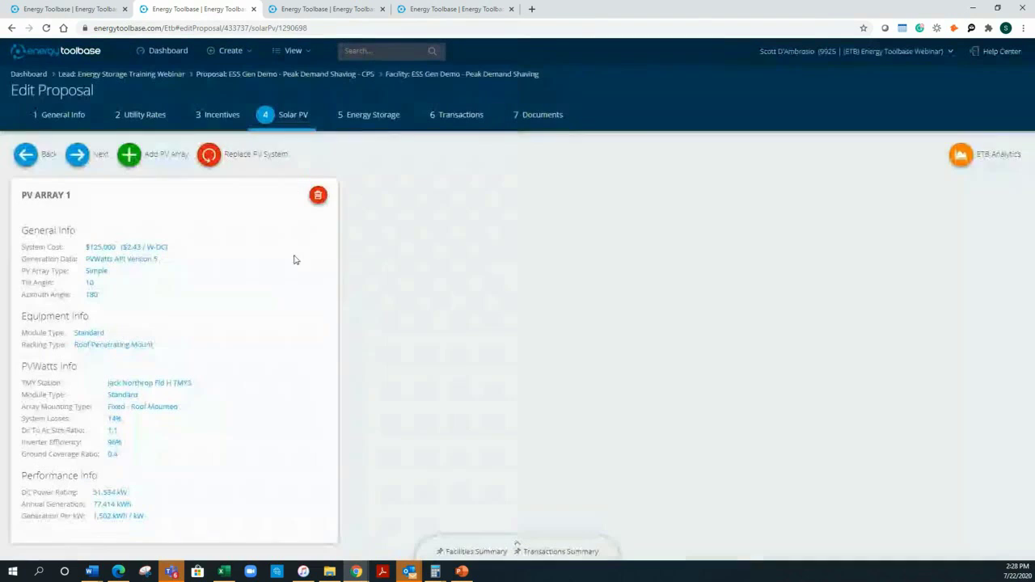
Step: Look at the storage simulation providers and the Energy Toolbase Simulation settings for replacing the proposal's storage system, and cancel the replacement
click(379, 114)
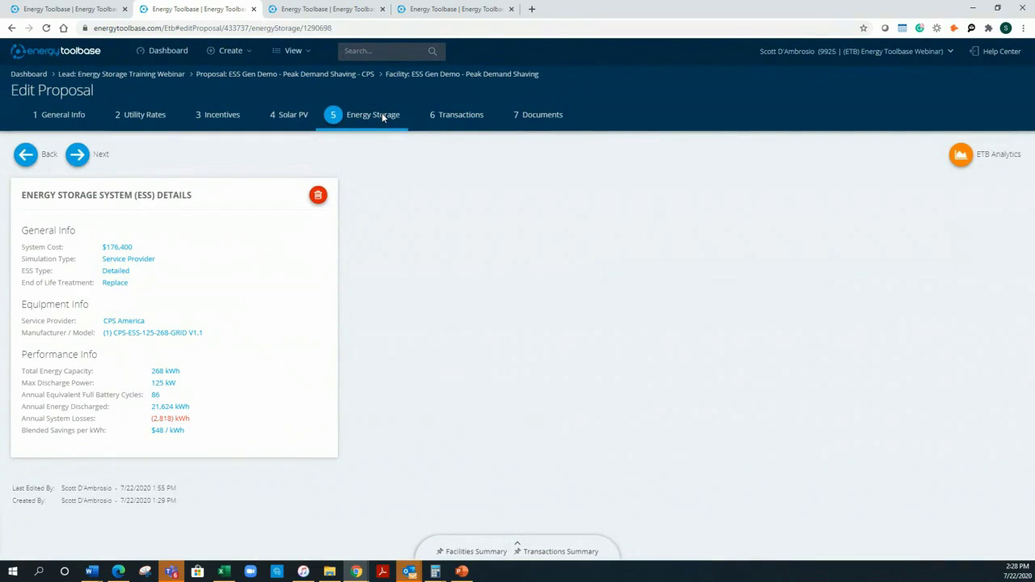
click(317, 195)
click(291, 154)
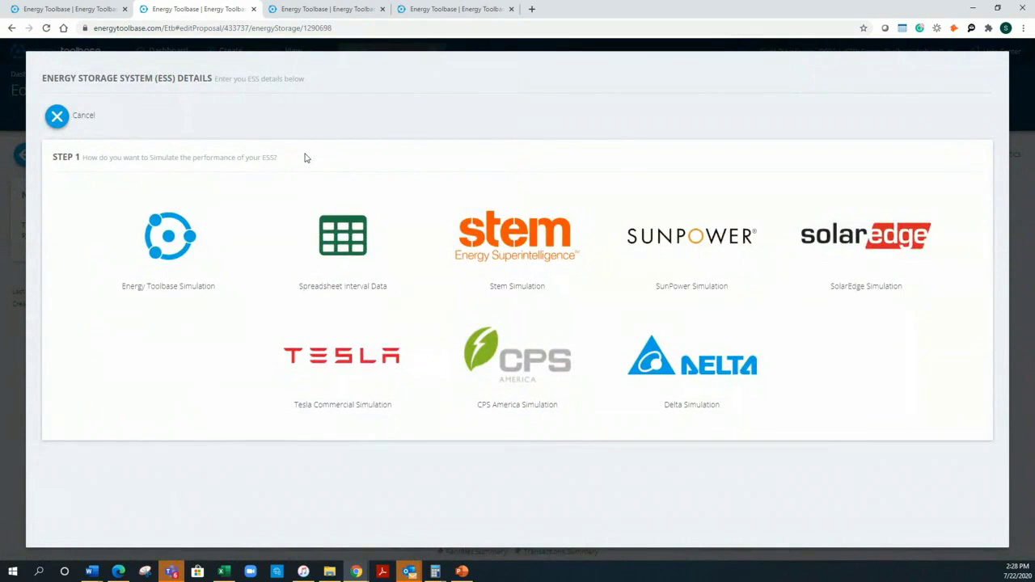
click(172, 238)
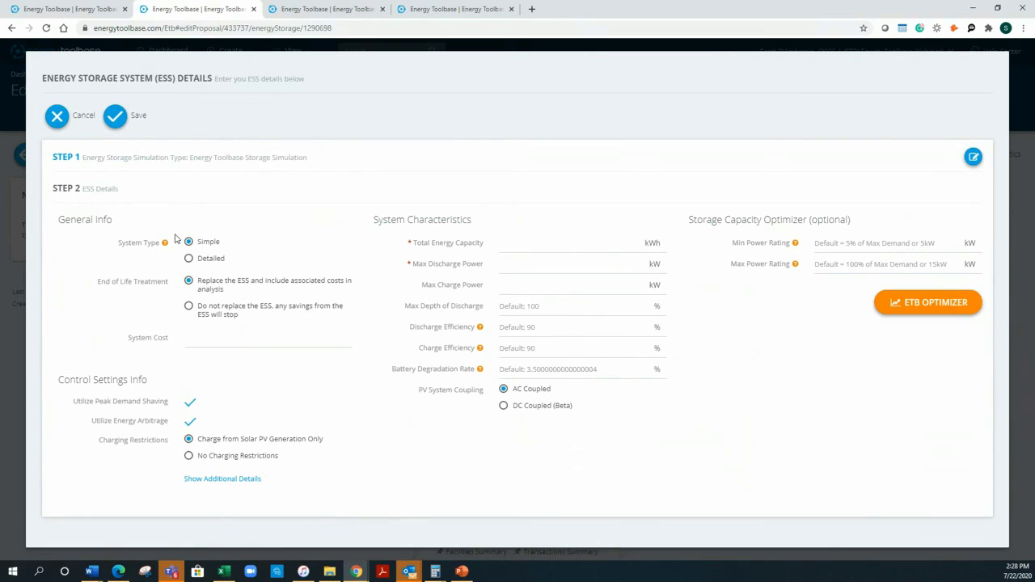
click(79, 118)
Step: Set up a CPS America replacement storage system with design CPS-ESS-125-268-GRID V1.1 and control setting iEMS (Peak Shaving & TOU Arbitrage - Charge PV Only) v1.1
click(319, 196)
click(289, 156)
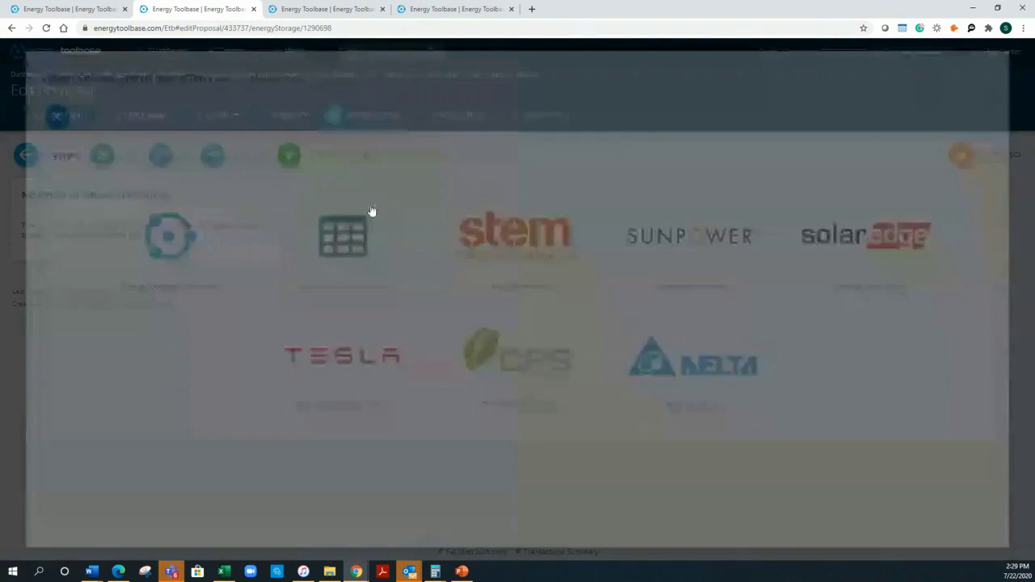
click(526, 375)
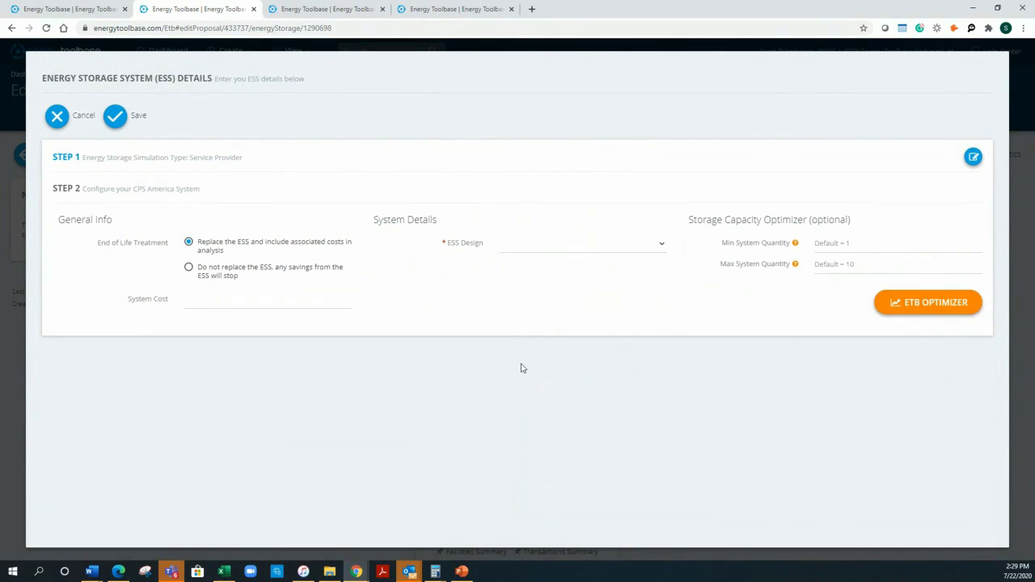
click(586, 245)
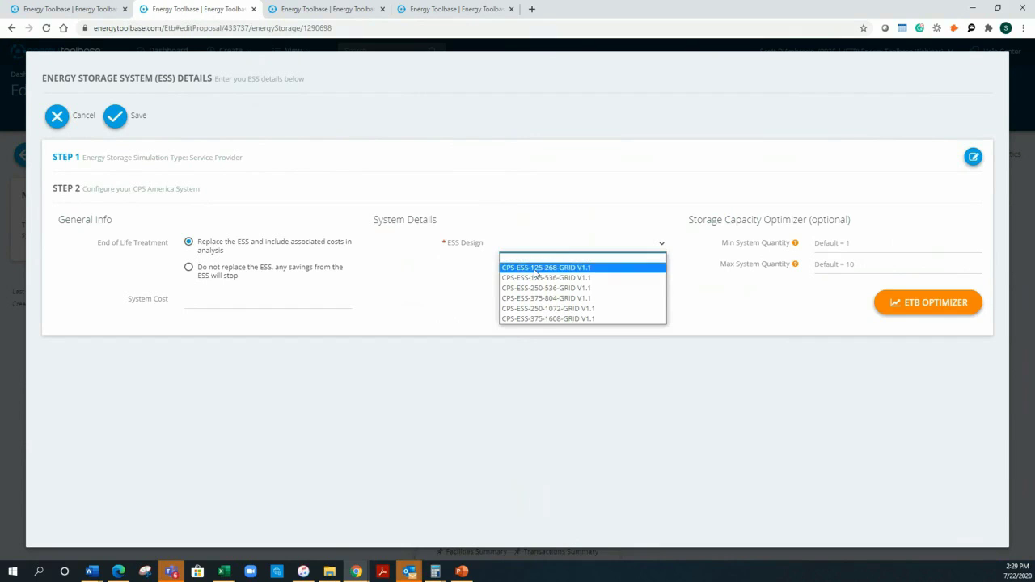
click(560, 267)
click(538, 268)
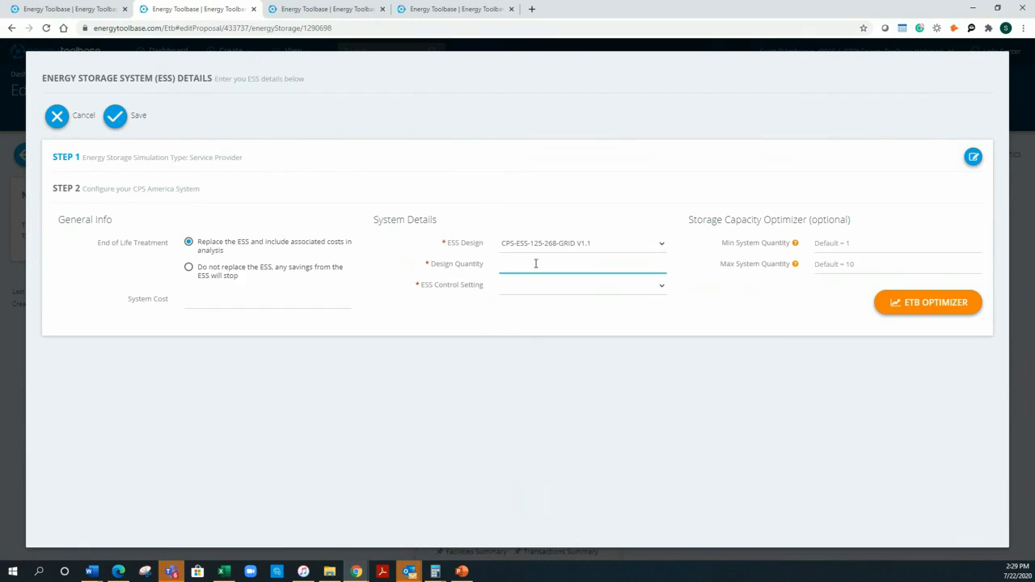
click(545, 289)
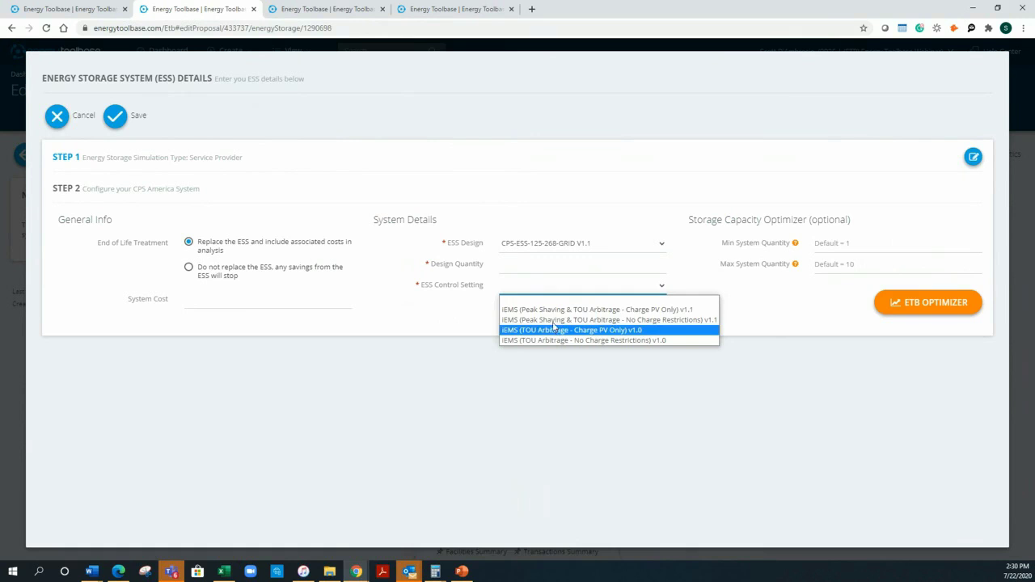
click(555, 310)
click(554, 267)
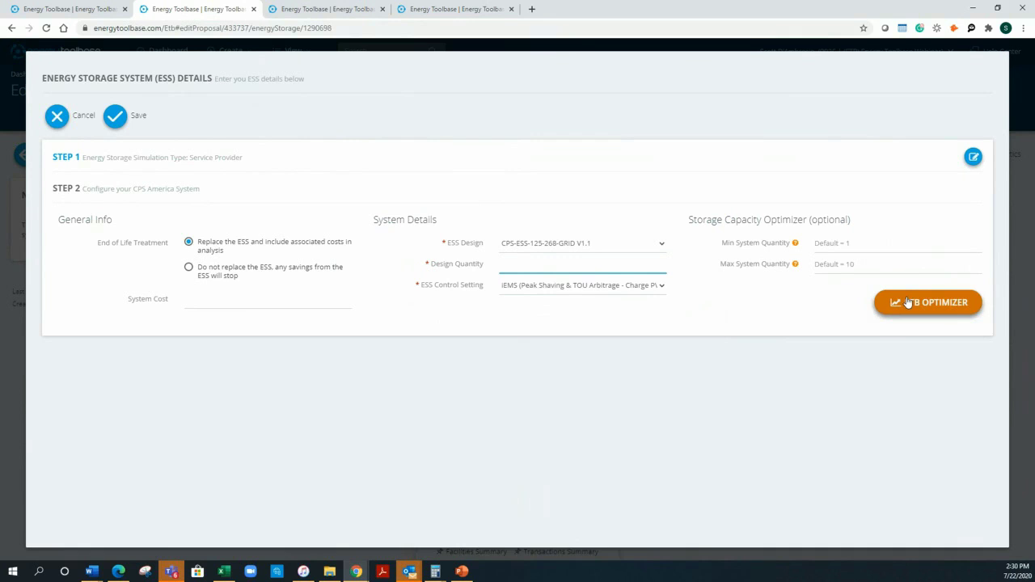
Step: Examine the completed Storage Capacity Optimizer charts, comparing total and blended electric bill savings across the CPS system sizes
click(315, 10)
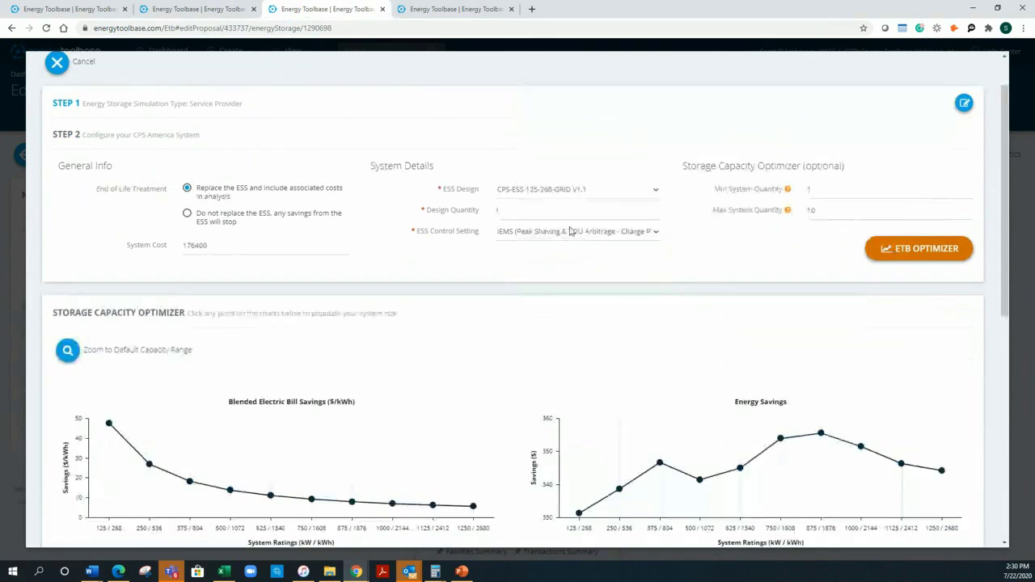
scroll(570, 231, down, 2)
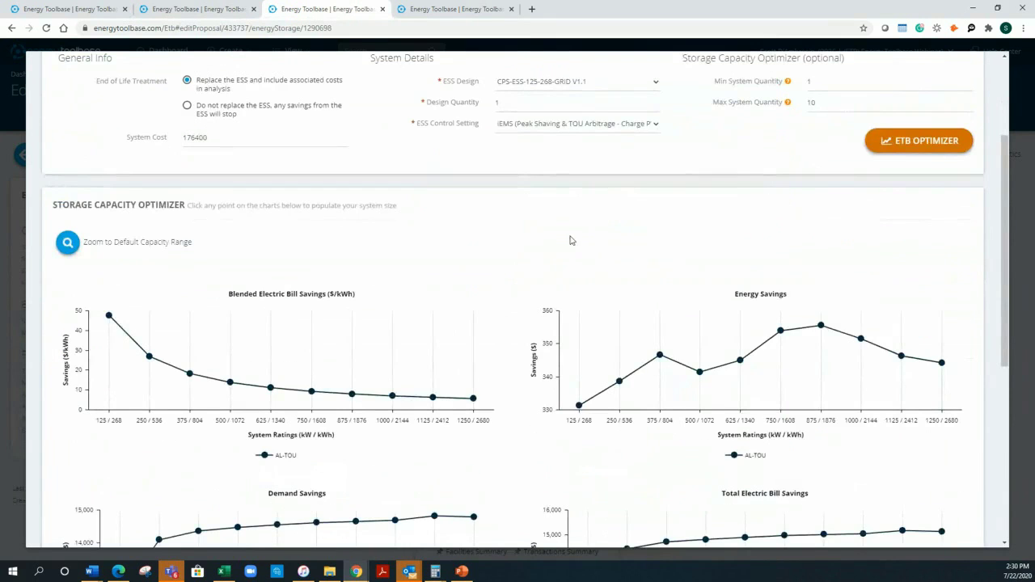
scroll(571, 238, down, 3)
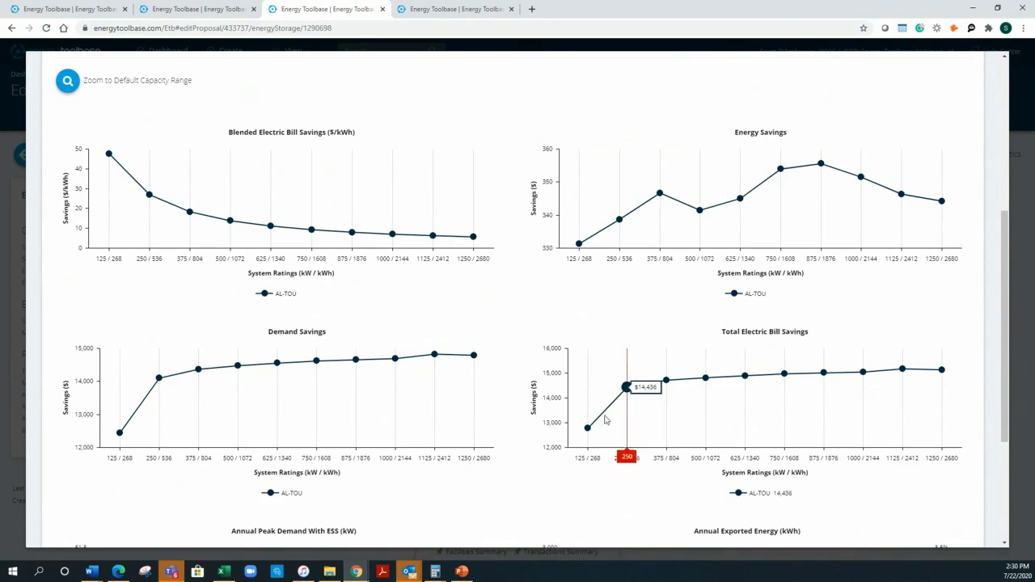
mouse_move(590, 429)
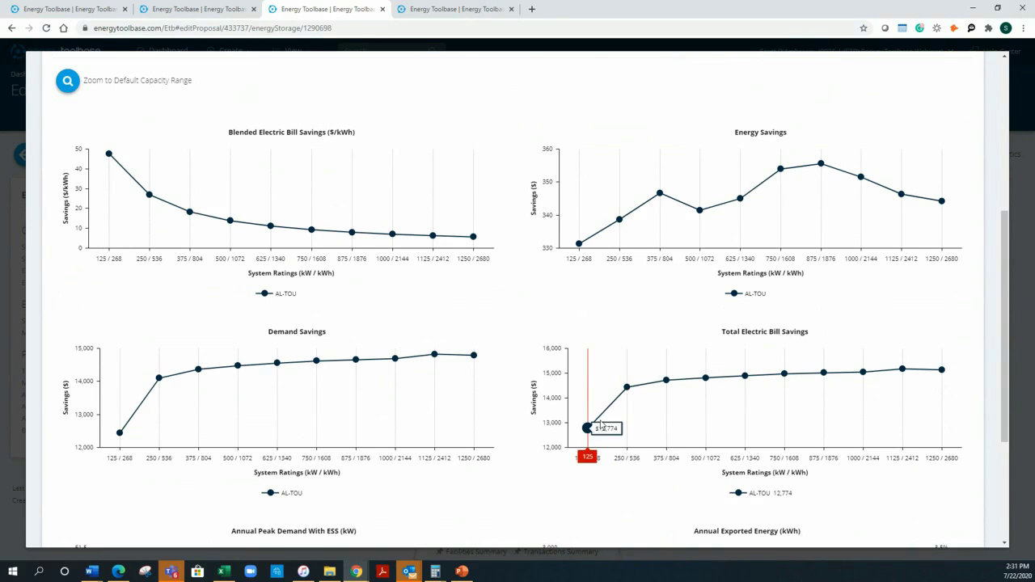
mouse_move(111, 158)
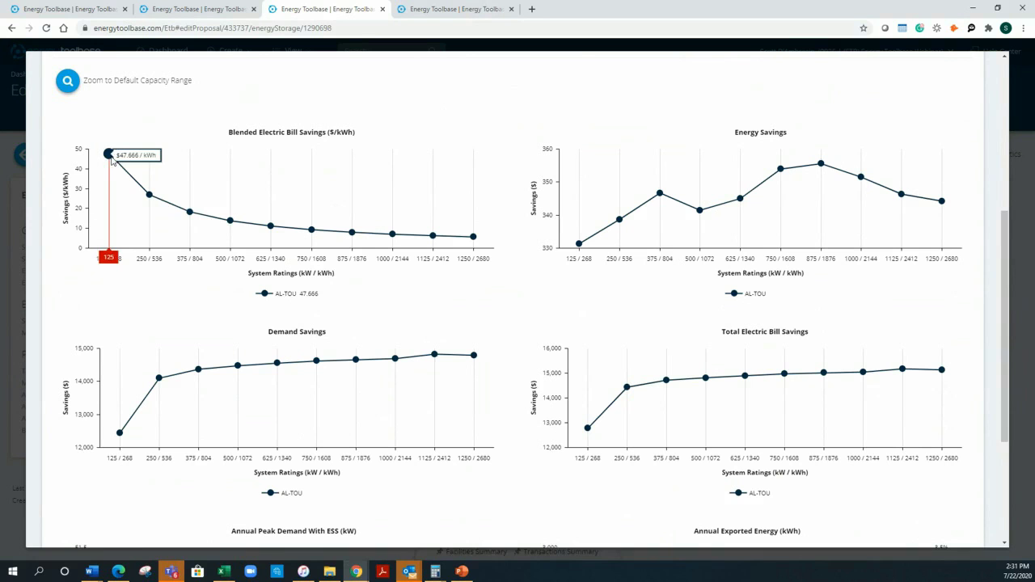
Step: Return to the unsaved CPS America storage setup and cancel it, keeping the proposal's existing storage system
click(224, 9)
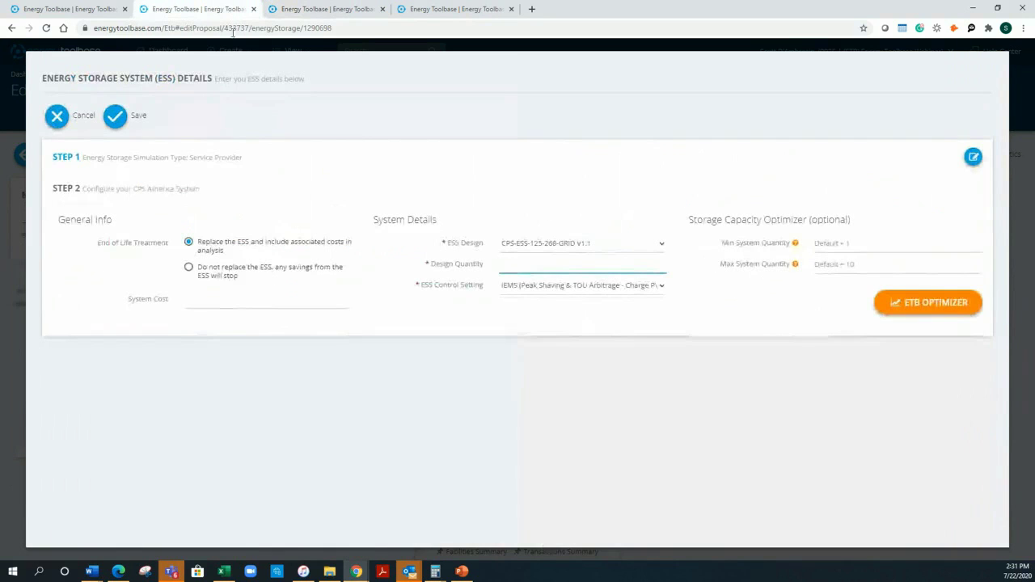
click(74, 119)
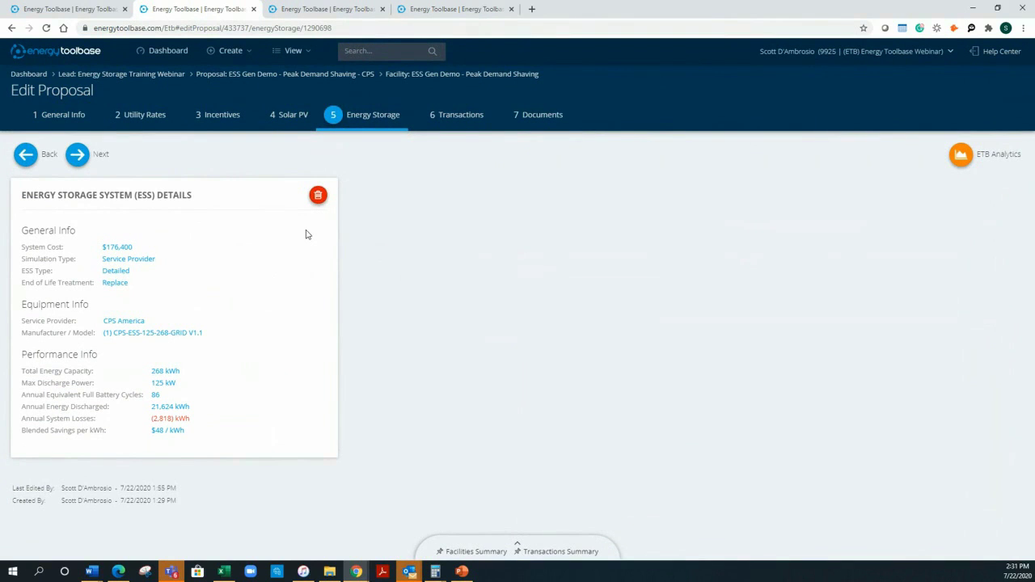
Step: Review the proposal's cash purchase transaction and open the ETB Legacy - PV & ESS document for viewing
click(435, 117)
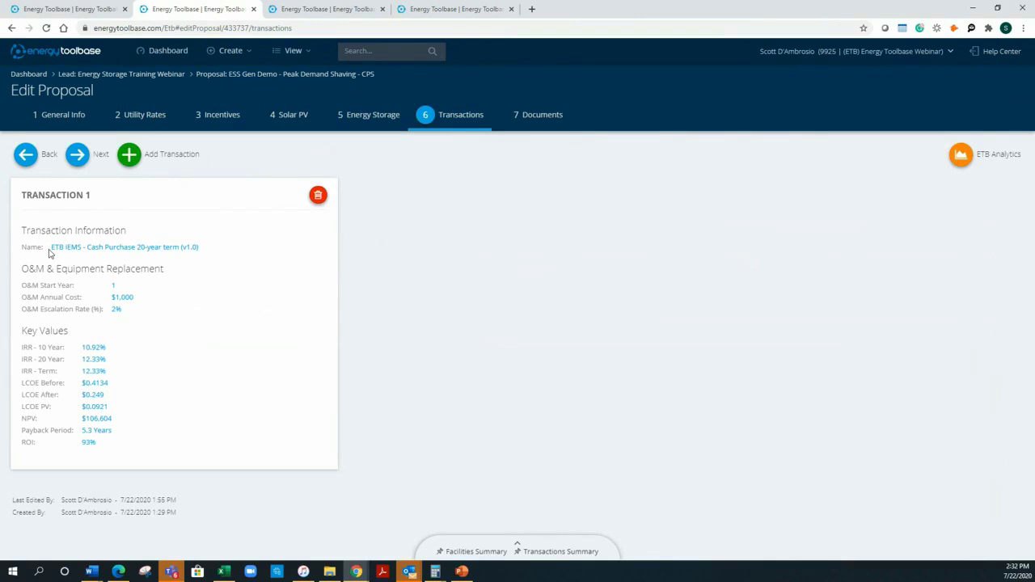
click(546, 111)
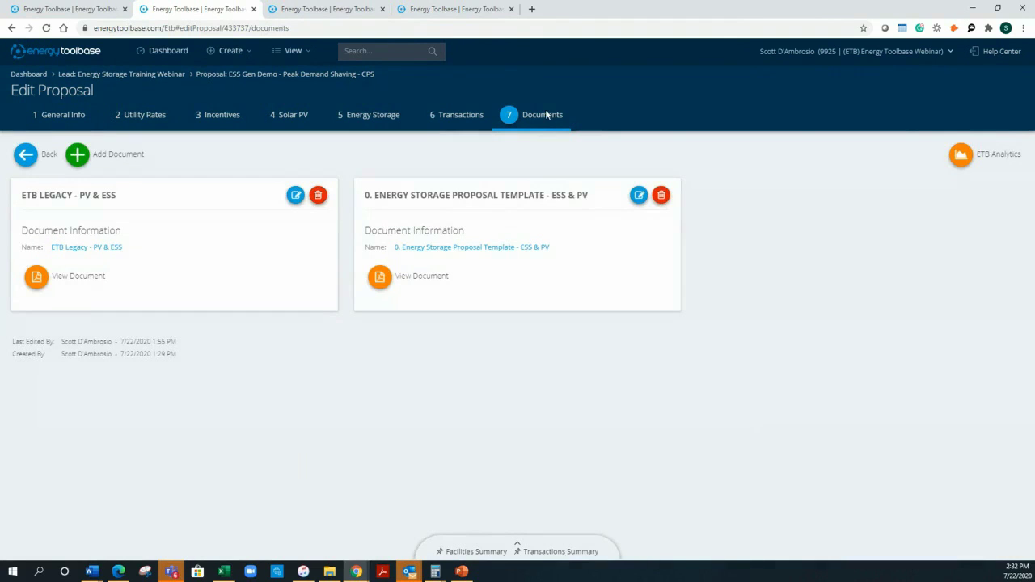
click(35, 277)
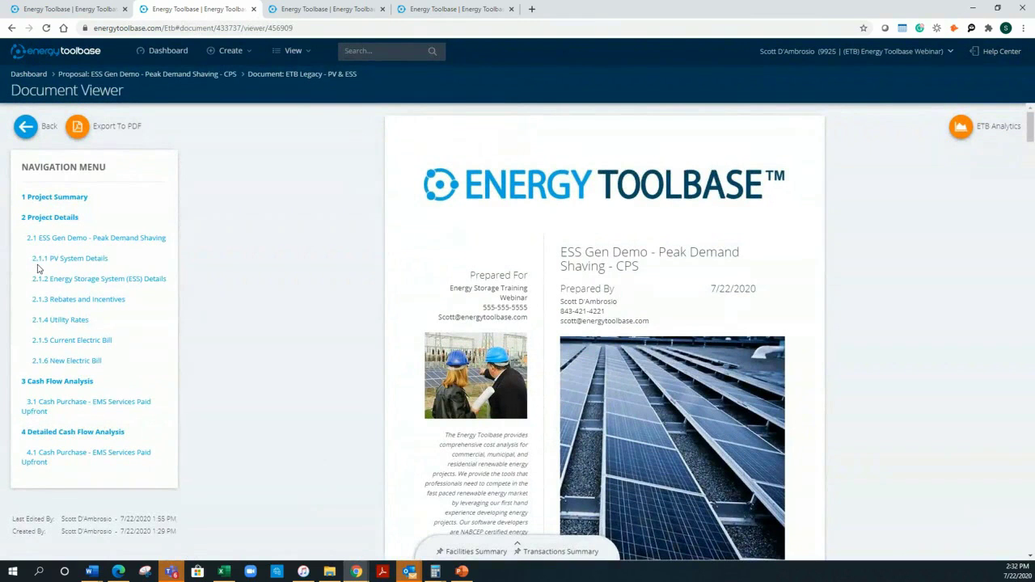
Step: Examine the document's project summary, PV and storage system details, total demand savings, and rebates and incentives
double_click(70, 198)
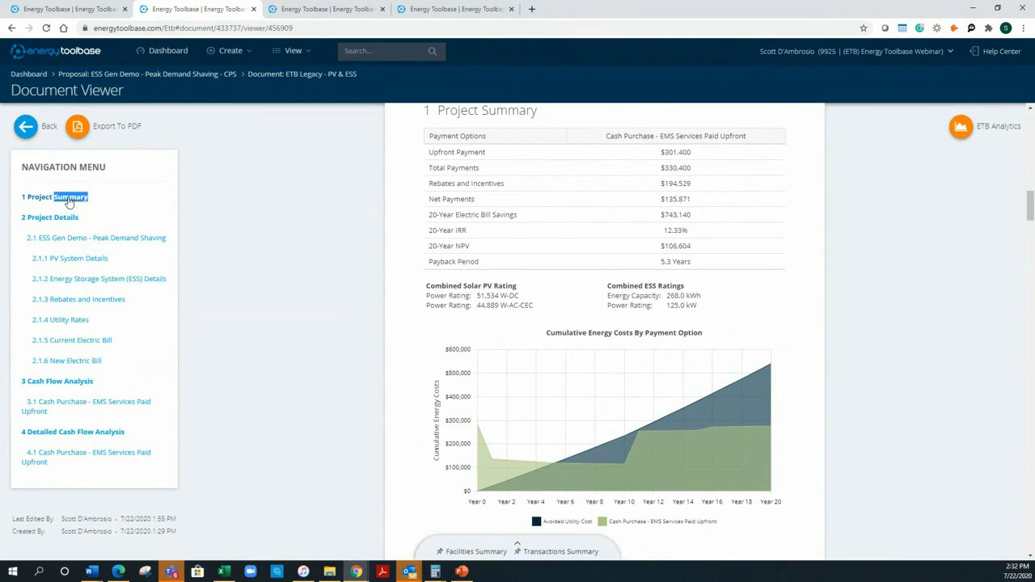
click(62, 218)
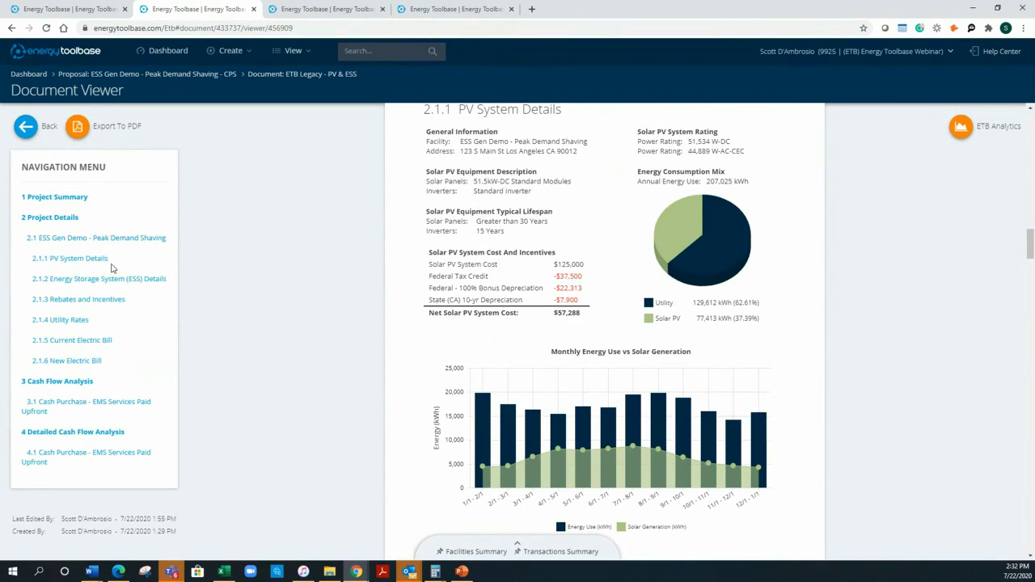
click(79, 283)
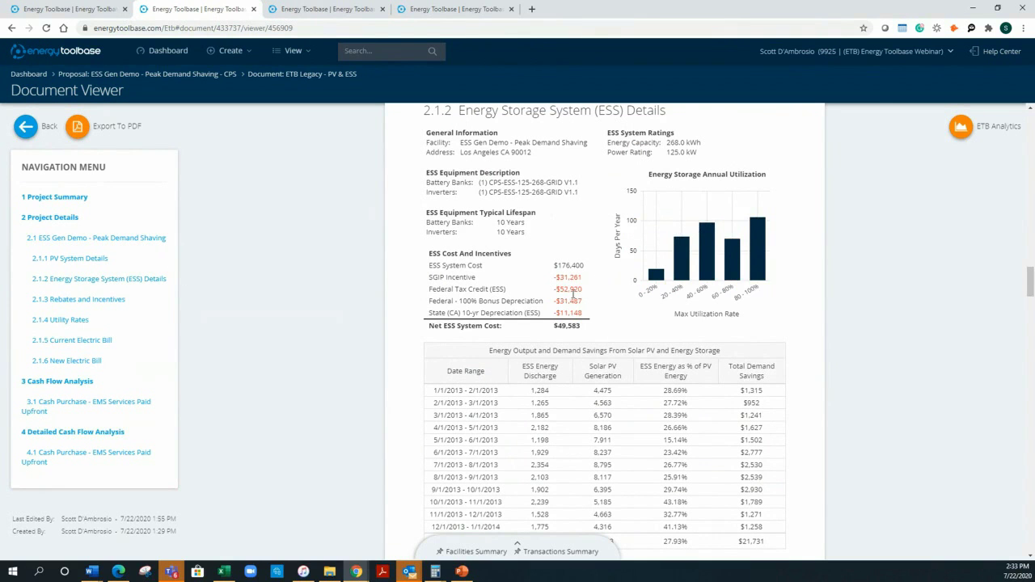
scroll(603, 298, down, 2)
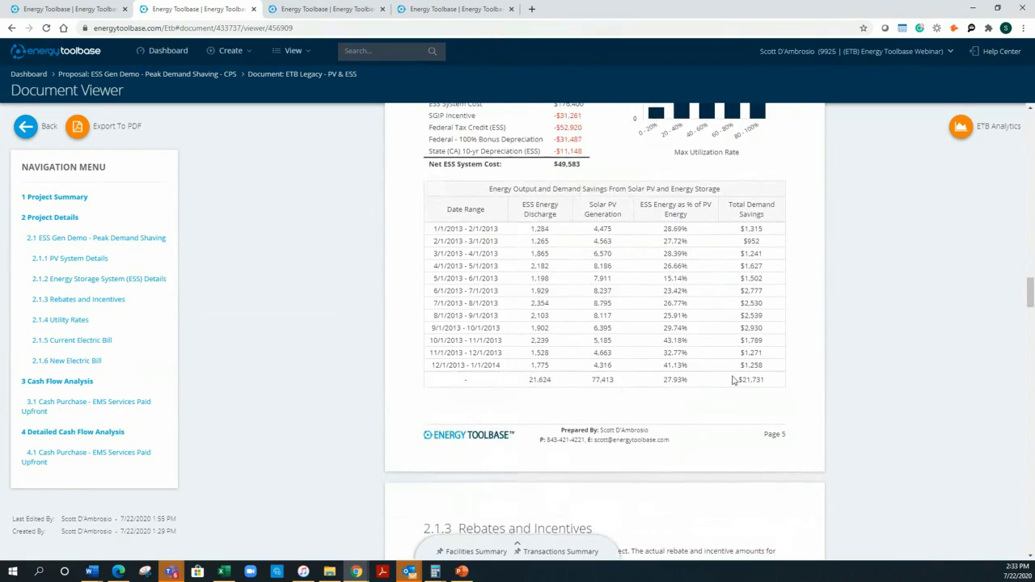
drag(738, 380, 770, 389)
click(110, 303)
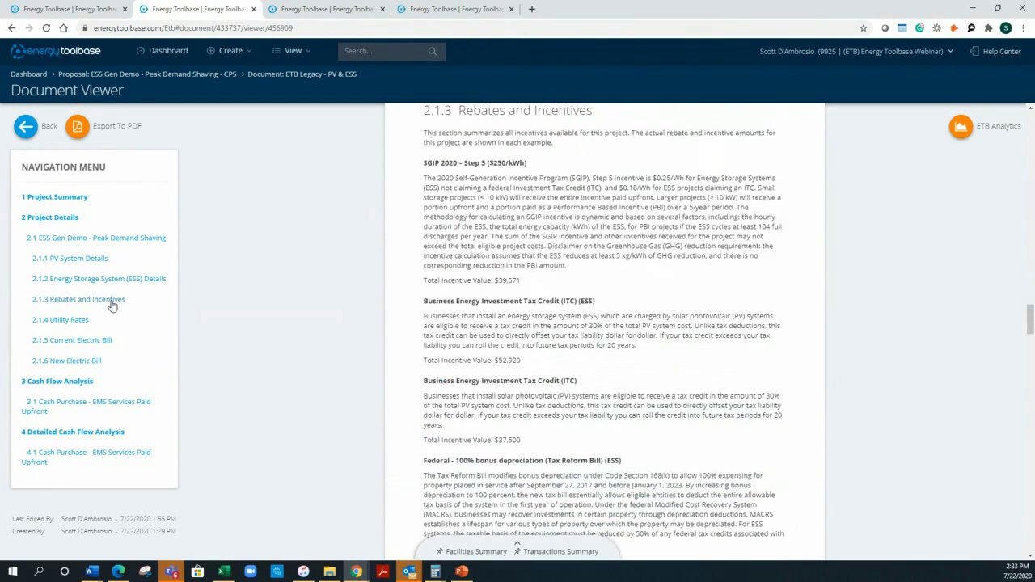
Step: Compare the annual totals of the current and new electric bills and highlight the annual electricity savings
click(78, 342)
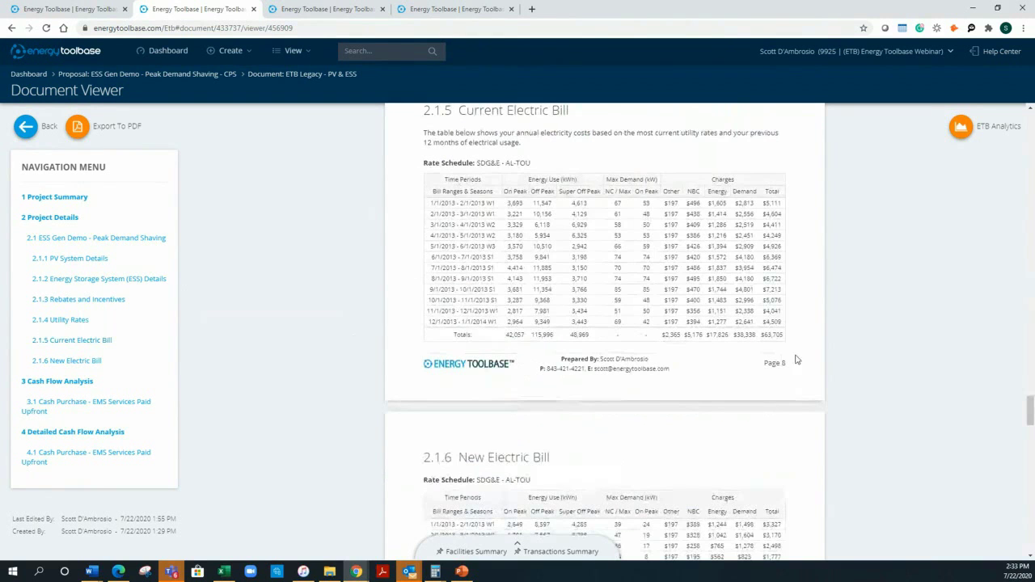
drag(763, 334, 789, 339)
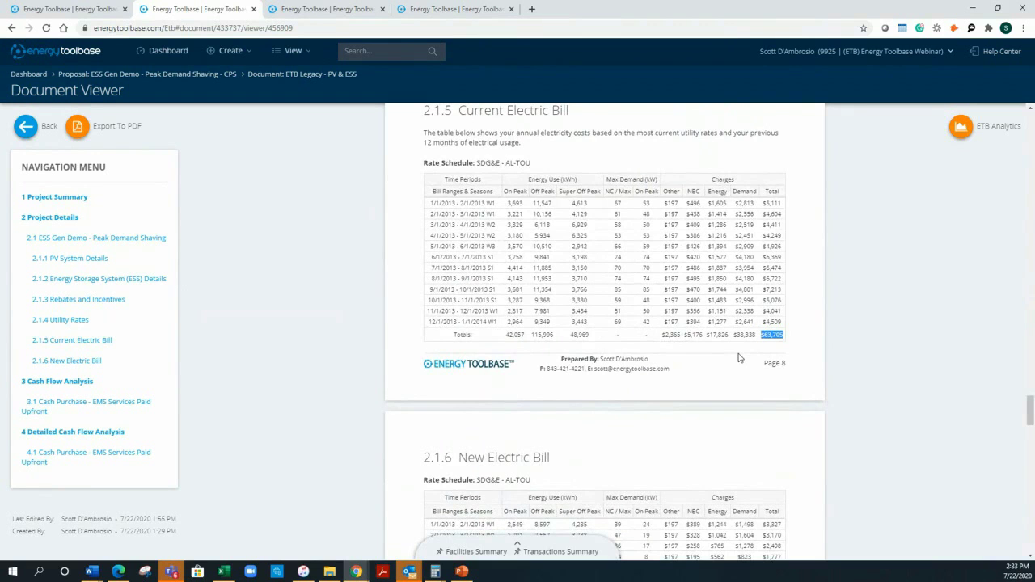
scroll(738, 358, down, 2)
scroll(738, 357, down, 1)
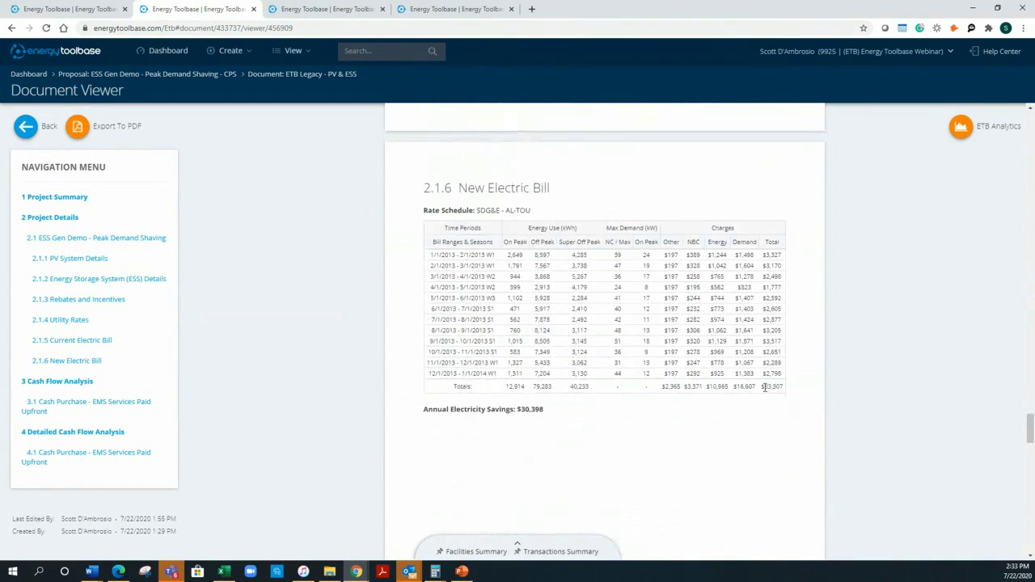
drag(762, 388, 784, 388)
drag(424, 409, 552, 418)
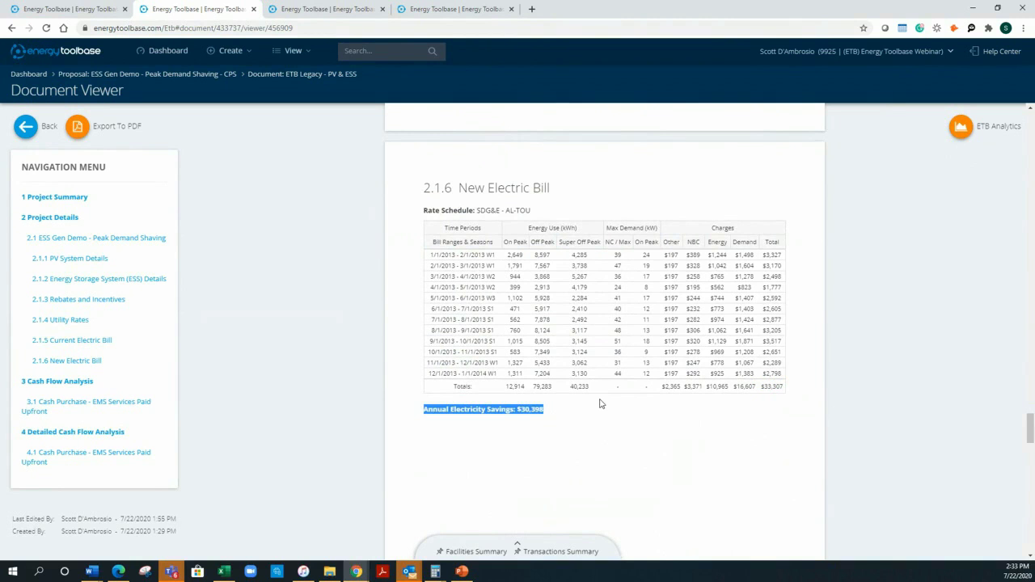
Step: View the Cash Purchase - EMS Services Paid Upfront cash flow analysis, and open ETB Analytics for the proposal
click(68, 407)
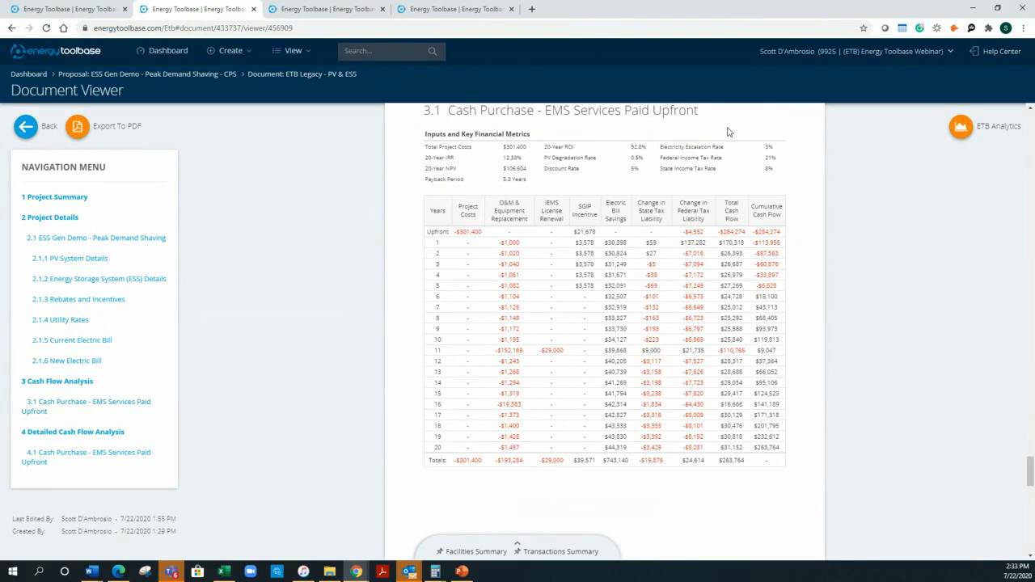
click(961, 129)
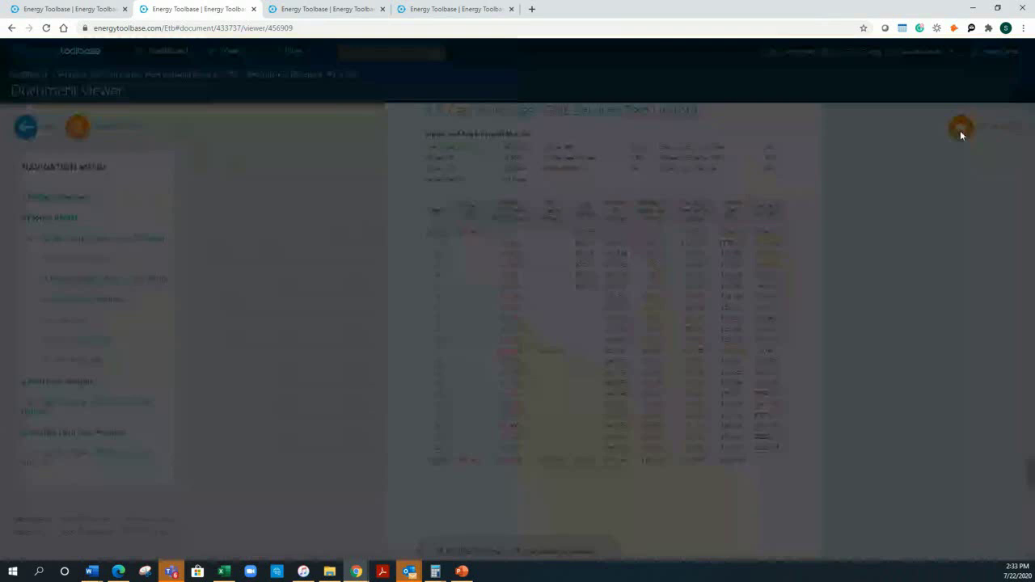